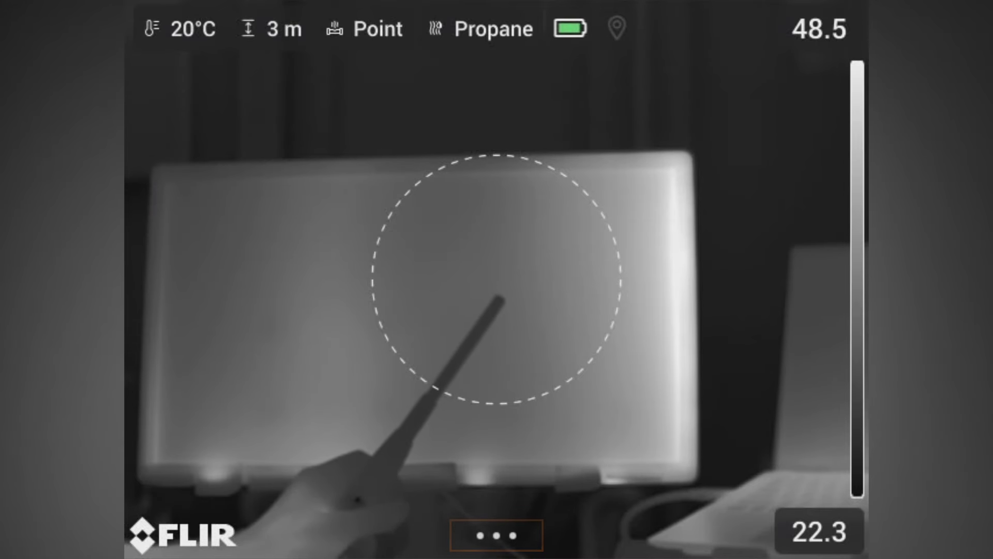
# Step: Set the atmospheric temperature parameter to 22°C and keep the wind speed at Low (0-1 mph)
pyautogui.press('Right')
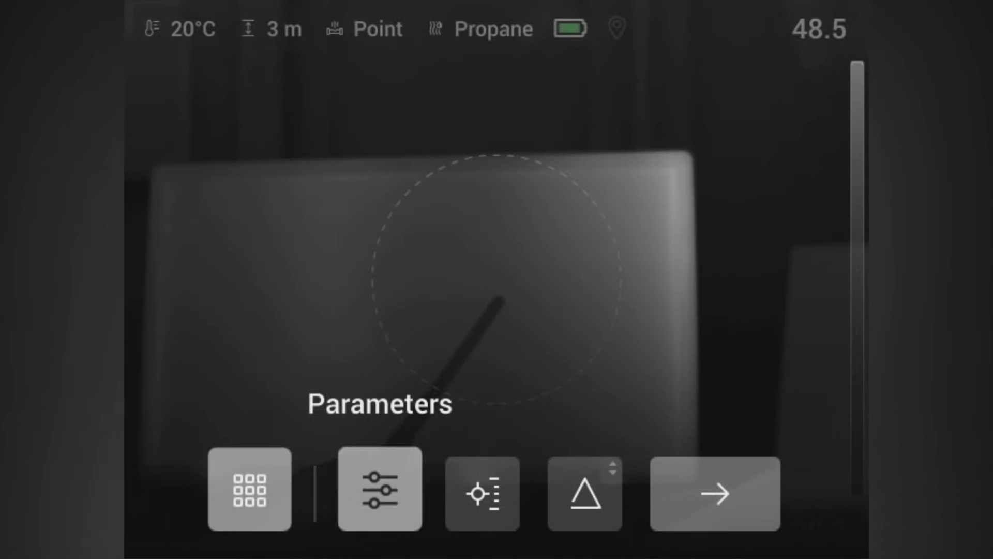
pyautogui.press('Return')
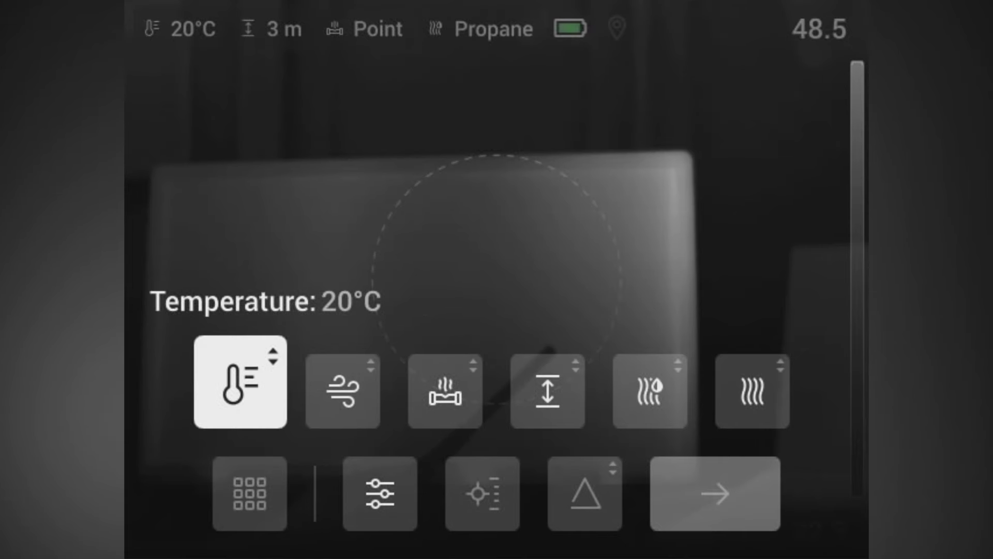
pyautogui.press('Return')
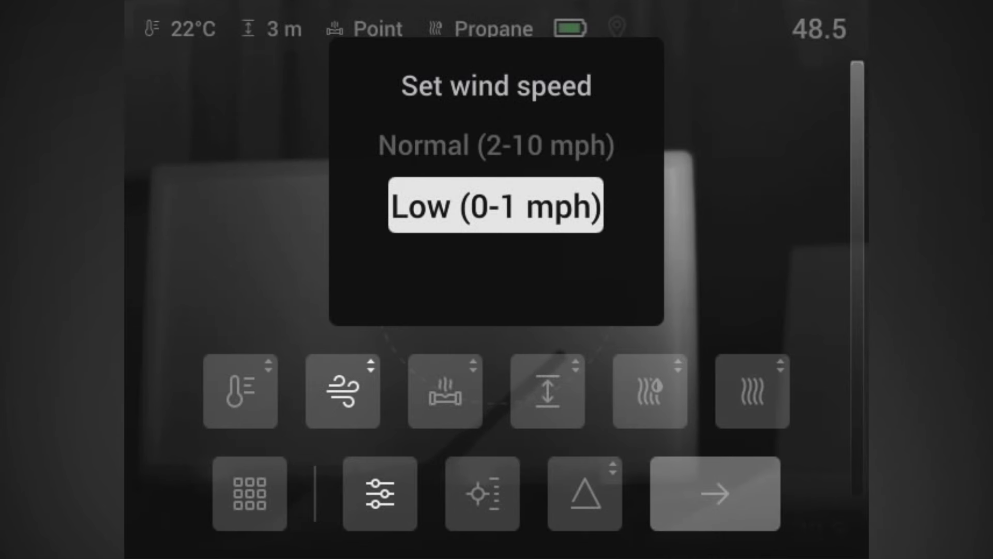
pyautogui.press('Return')
pyautogui.press('Right')
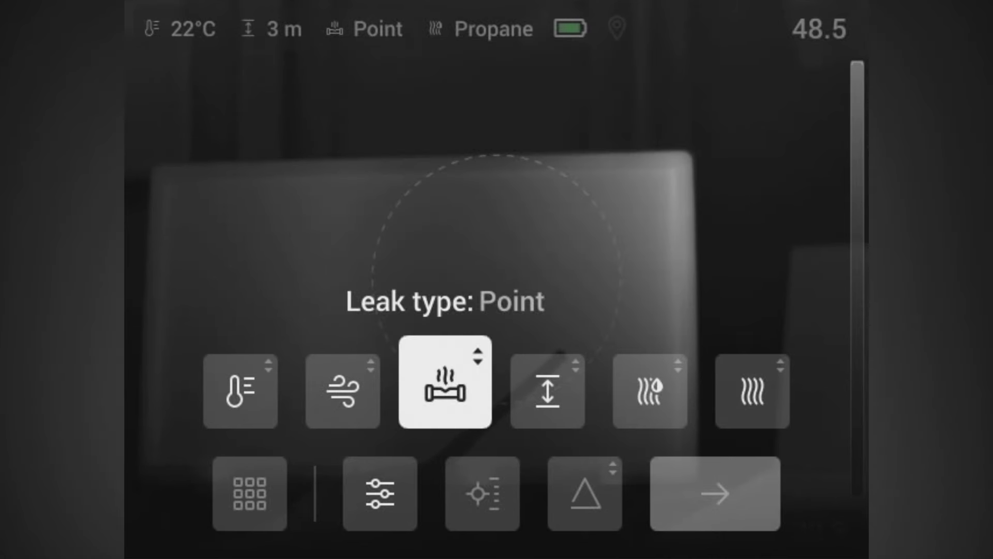
# Step: Keep the leak type as Point and set the distance to 2 m
pyautogui.press('Return')
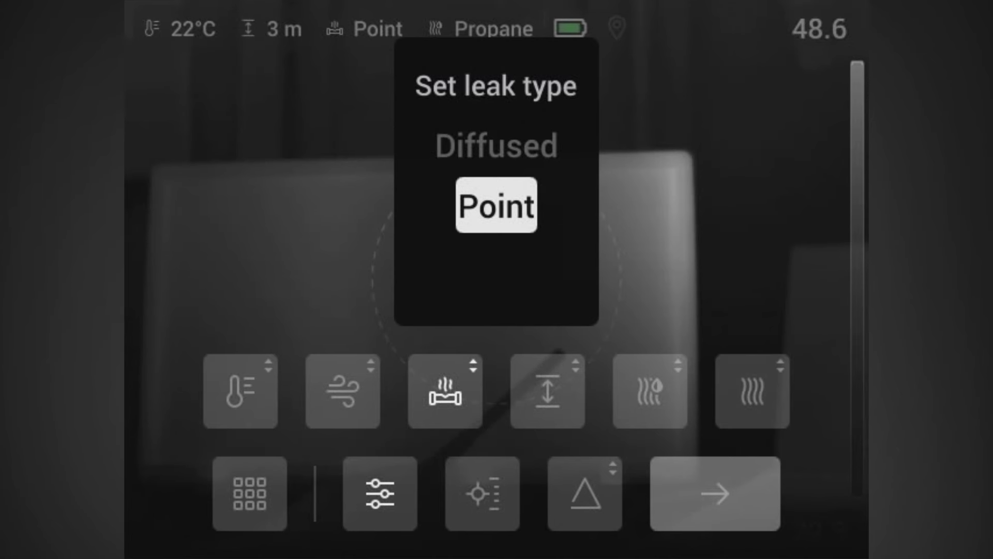
pyautogui.click(548, 391)
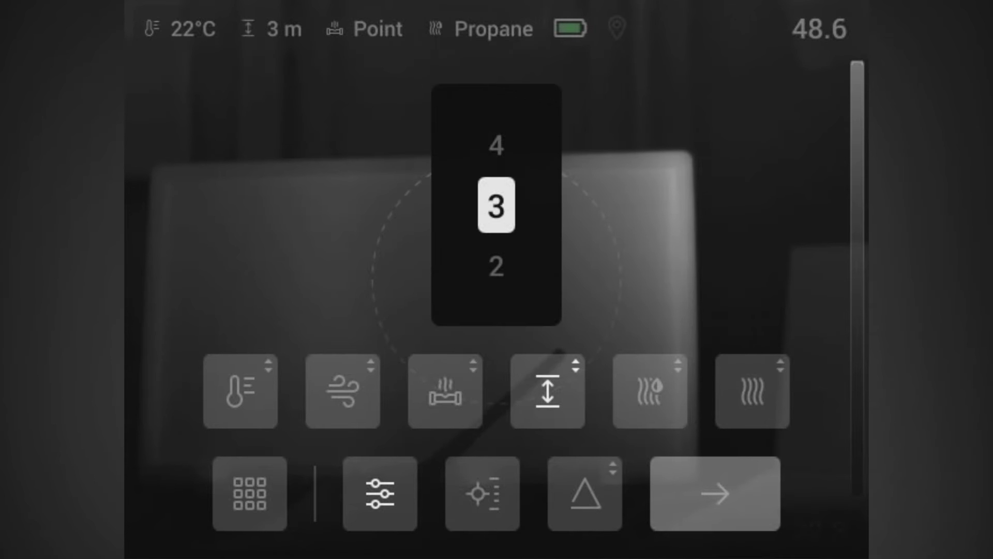
pyautogui.scroll(-1, 496, 205)
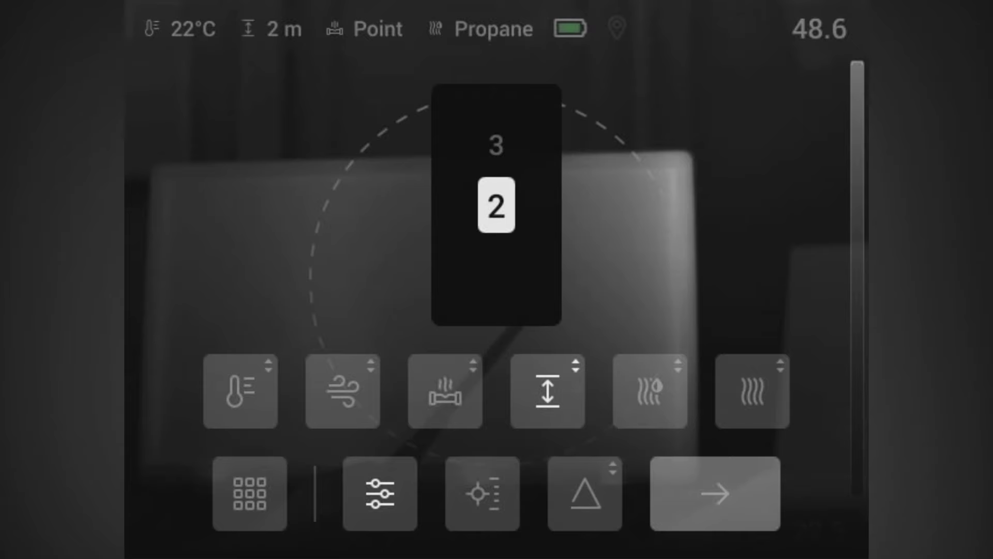
pyautogui.press('Return')
# Step: Set the gas type to n-Butane and keep the gas plume set to Black
pyautogui.press('Right')
pyautogui.press('Return')
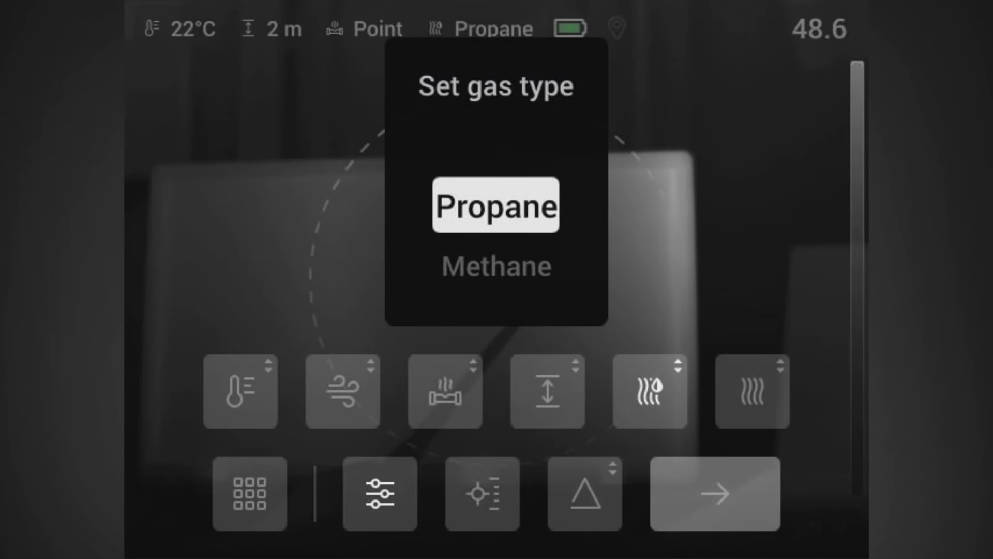
pyautogui.press('Down')
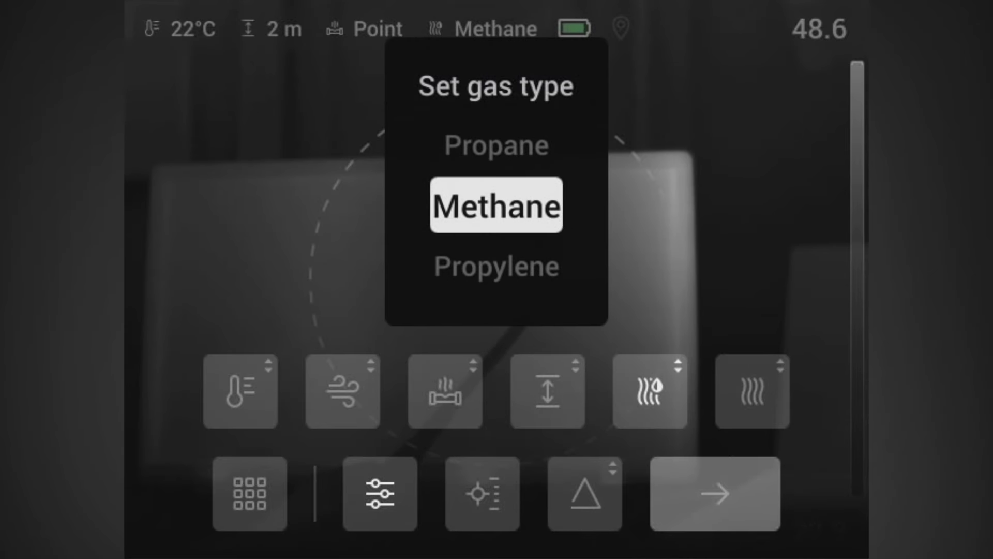
pyautogui.press('Down')
pyautogui.press('Down')
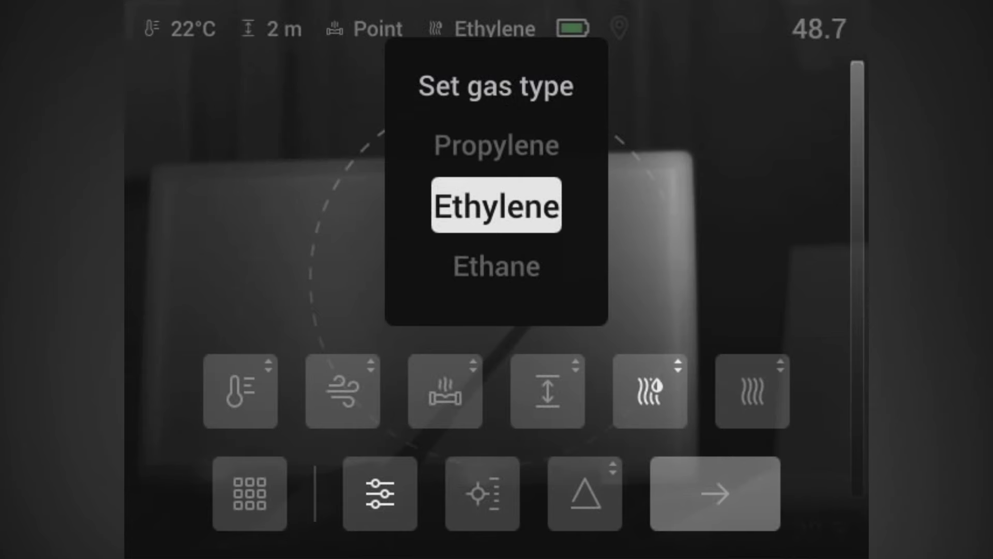
pyautogui.press('Down')
pyautogui.press('Down')
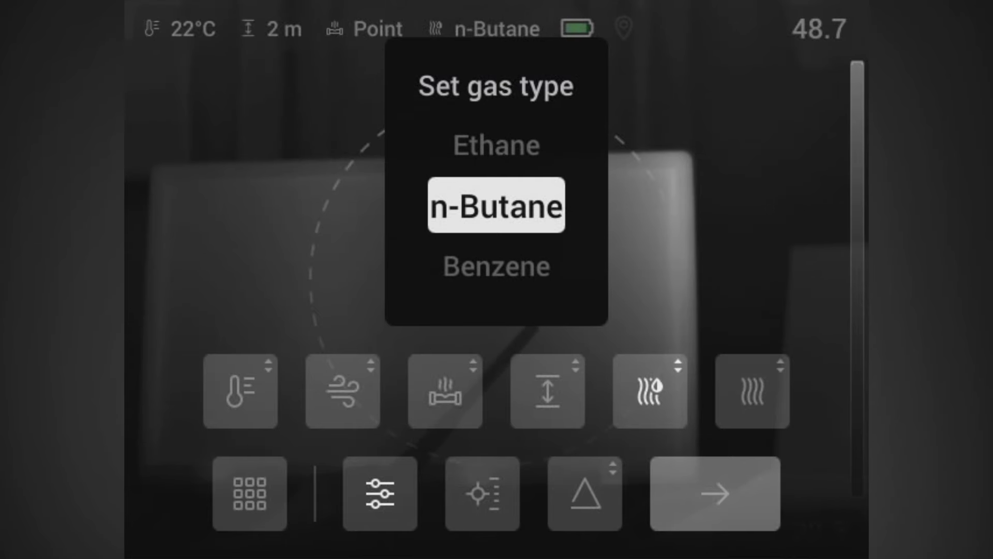
pyautogui.press('Return')
pyautogui.press('Right')
pyautogui.press('Return')
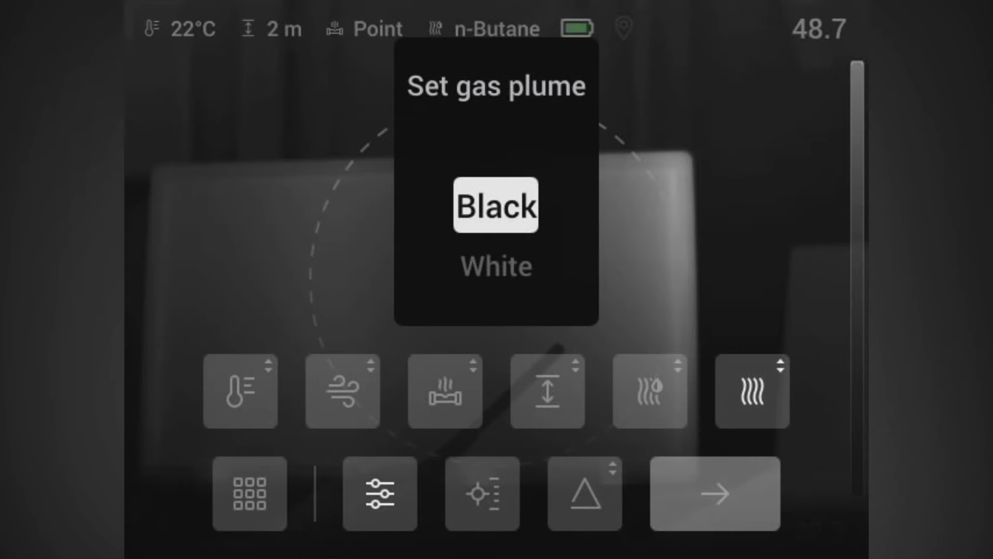
# Step: Switch the measurement to the rectangular area tool and accept its default size and position
pyautogui.press('Right')
pyautogui.press('Return')
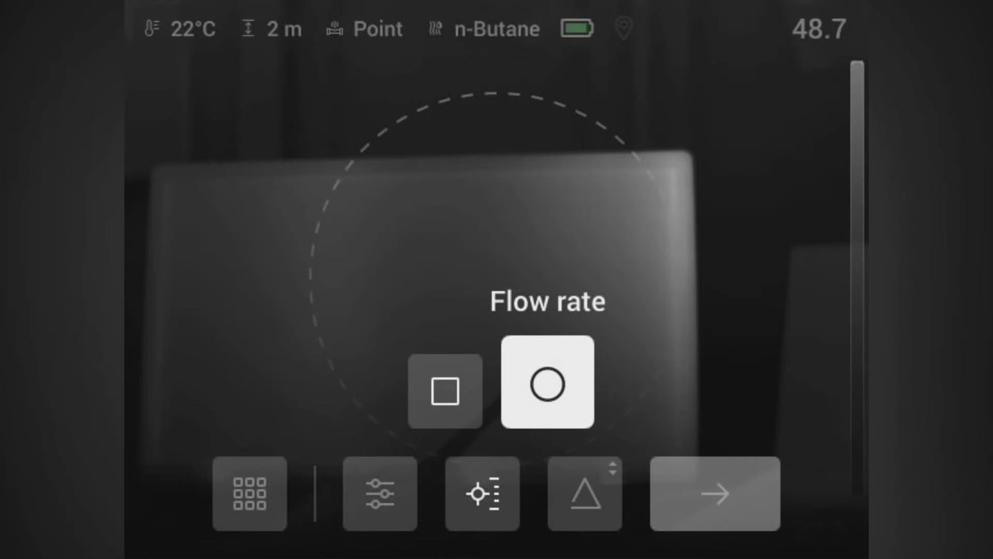
pyautogui.press('Left')
pyautogui.press('Return')
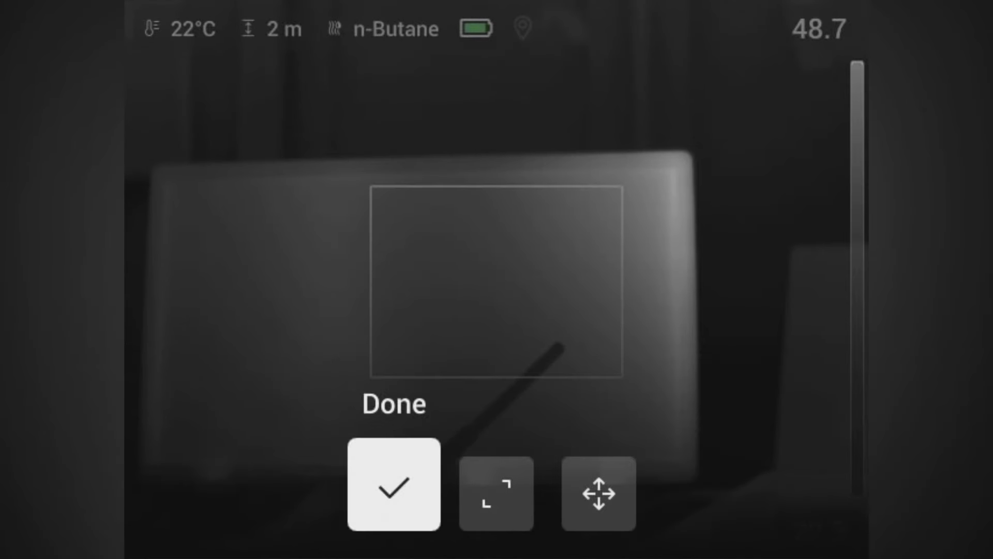
pyautogui.press('Return')
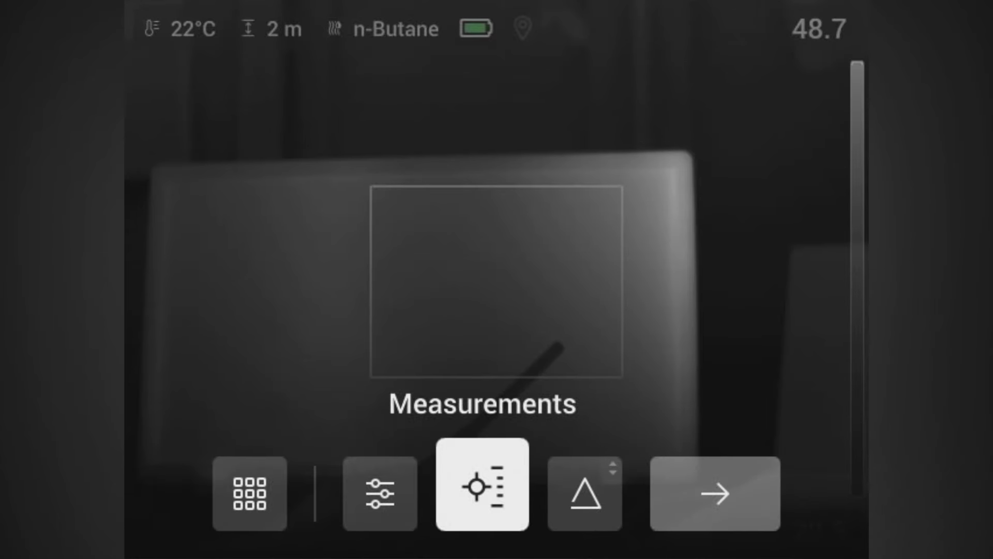
# Step: Switch the measurement back to the circular Flow rate tool
pyautogui.press('Return')
pyautogui.press('Right')
pyautogui.press('Return')
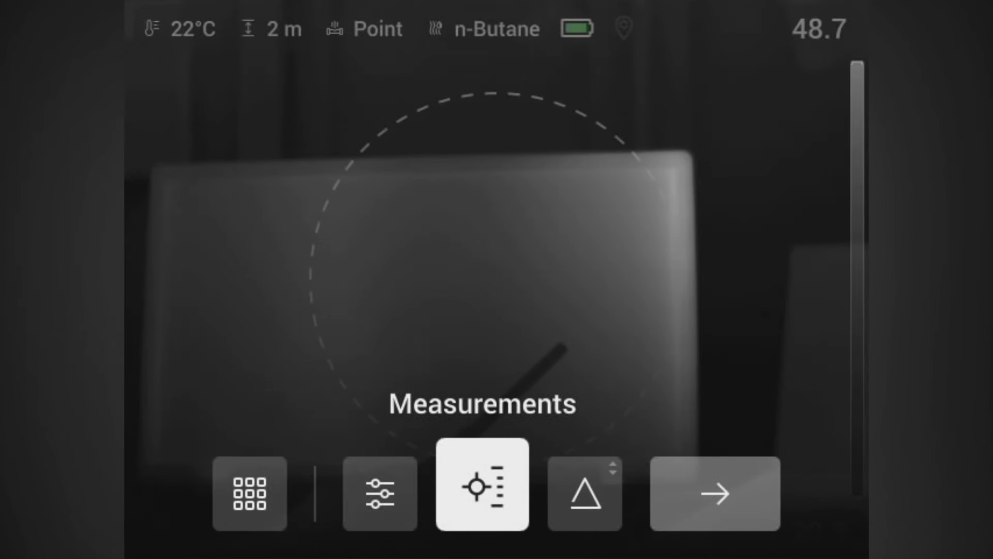
# Step: Turn Delta T on with an atmospheric temperature of 22 °C, keeping the tolerance at +/- 1.0
pyautogui.press('Right')
pyautogui.press('Return')
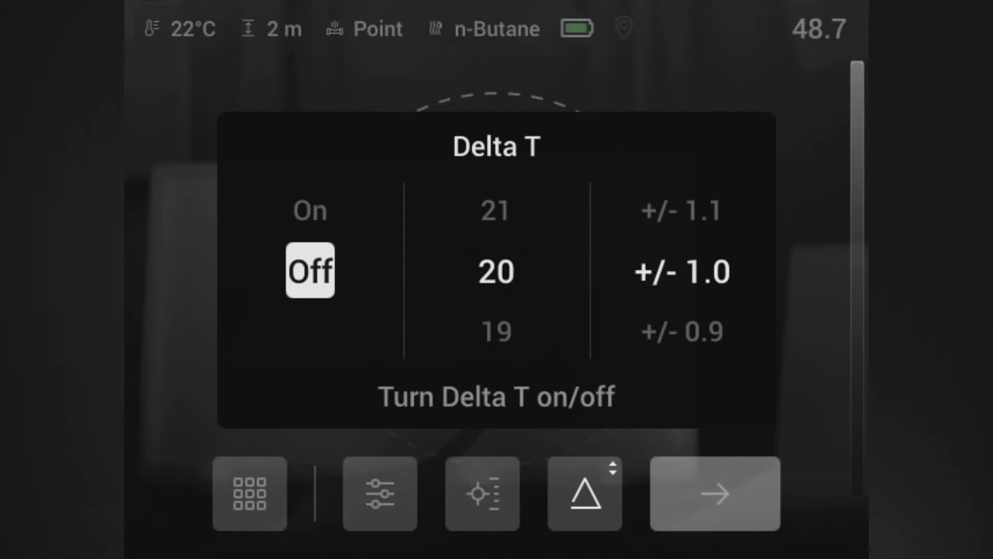
pyautogui.press('Up')
pyautogui.press('Right')
pyautogui.press('Up')
pyautogui.press('Up')
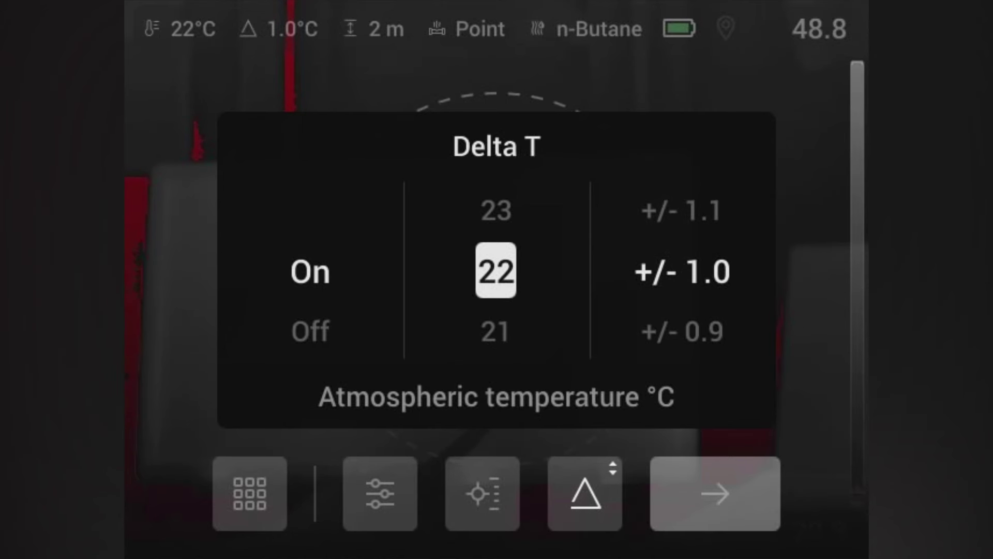
pyautogui.press('Left')
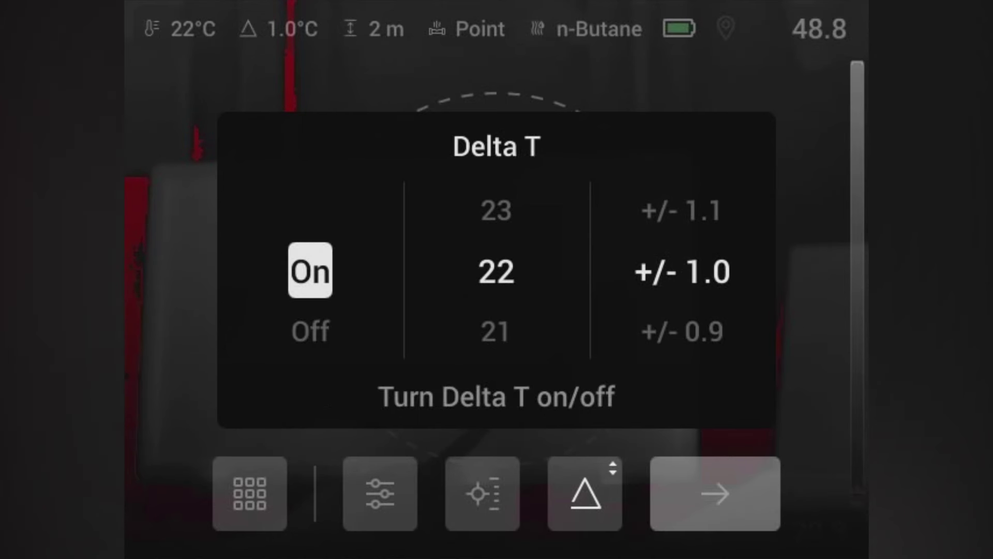
pyautogui.press('Return')
pyautogui.press('Return')
pyautogui.press('Return')
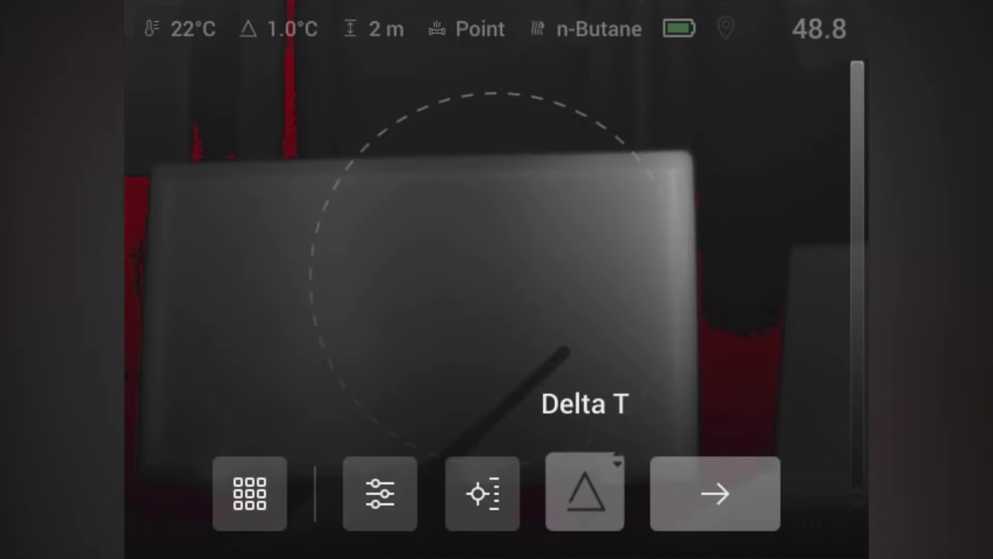
pyautogui.press('Return')
pyautogui.press('Escape')
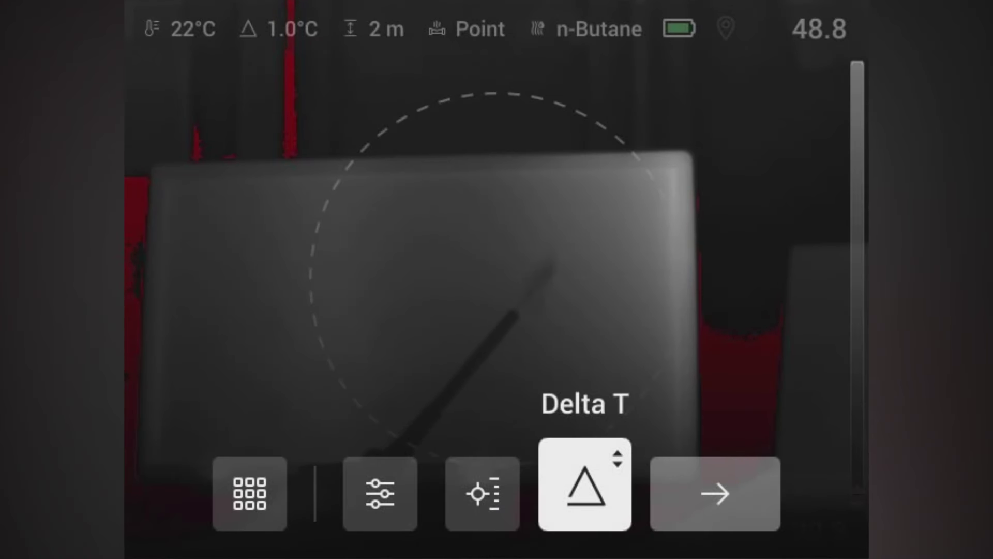
# Step: Proceed with the leak measurement and review the saved result's flow rate, gas, leak and environmental parameters
pyautogui.press('Right')
pyautogui.press('Return')
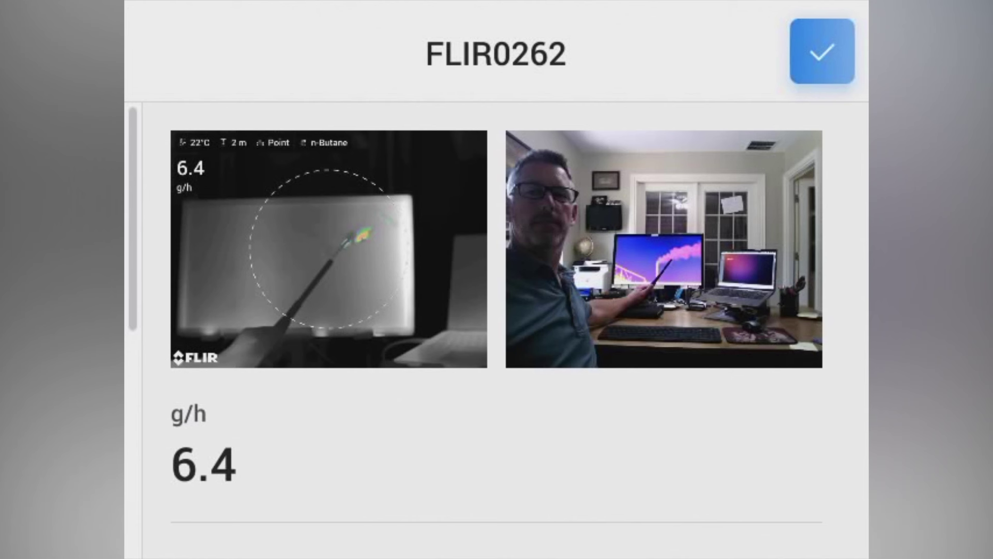
pyautogui.scroll(-5, 497, 331)
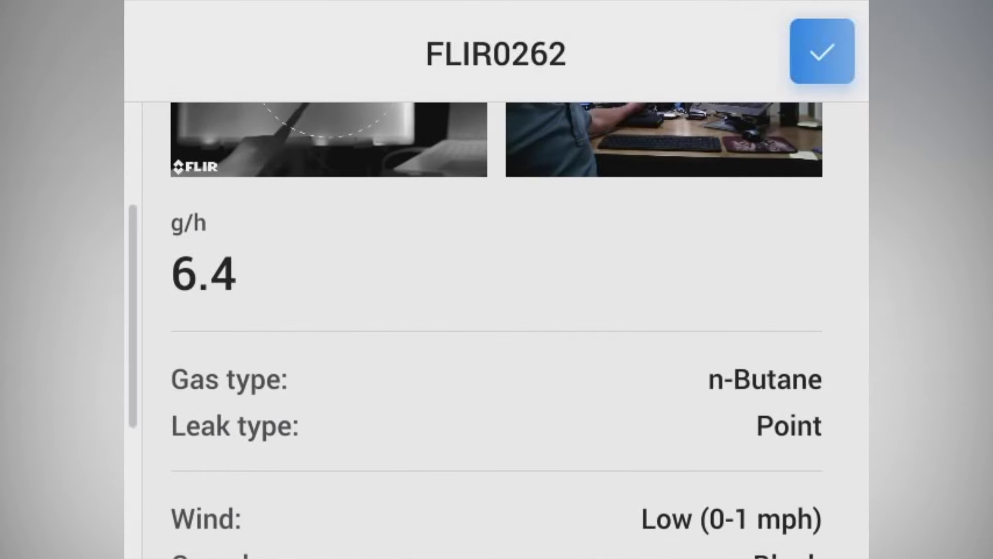
pyautogui.scroll(-3, 497, 332)
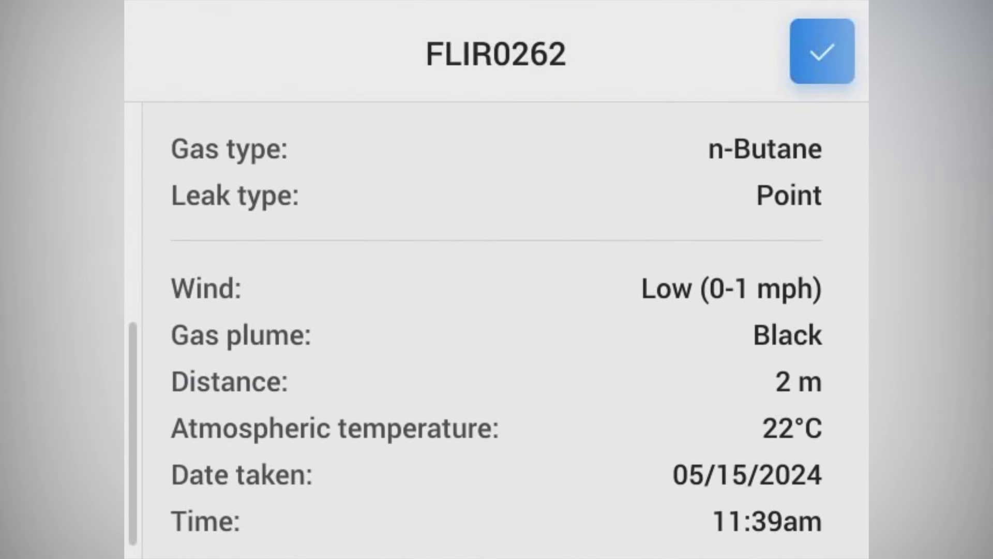
pyautogui.scroll(-1, 497, 331)
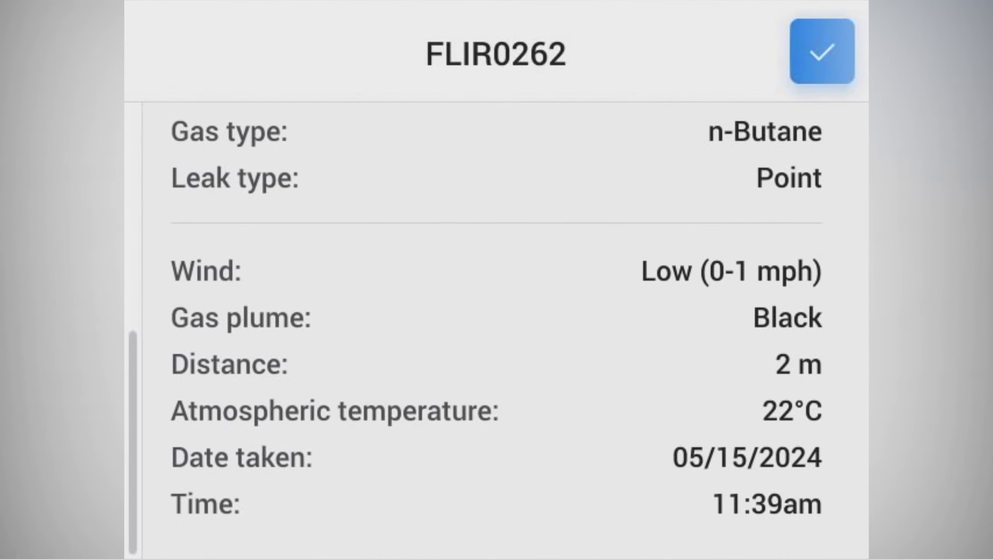